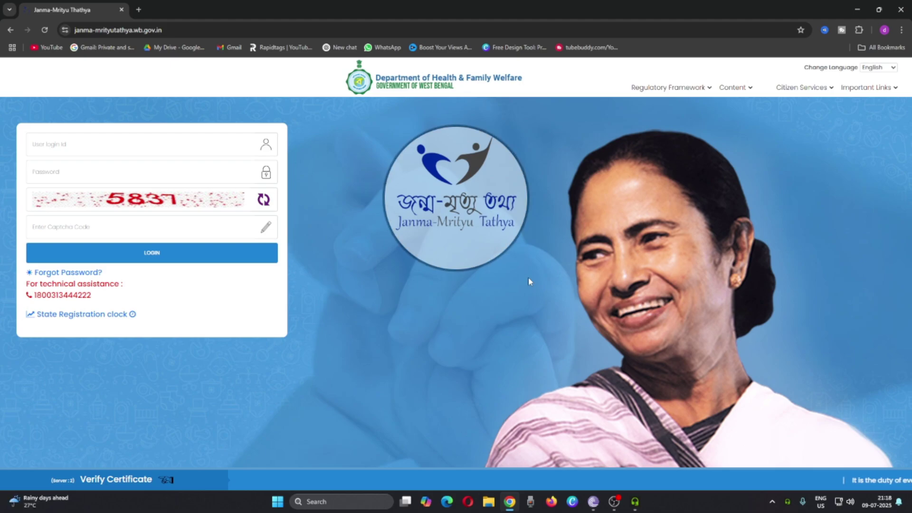
Step: Open the Delayed Birth Registration service from the citizen birth services
click(806, 88)
mouse_move(807, 132)
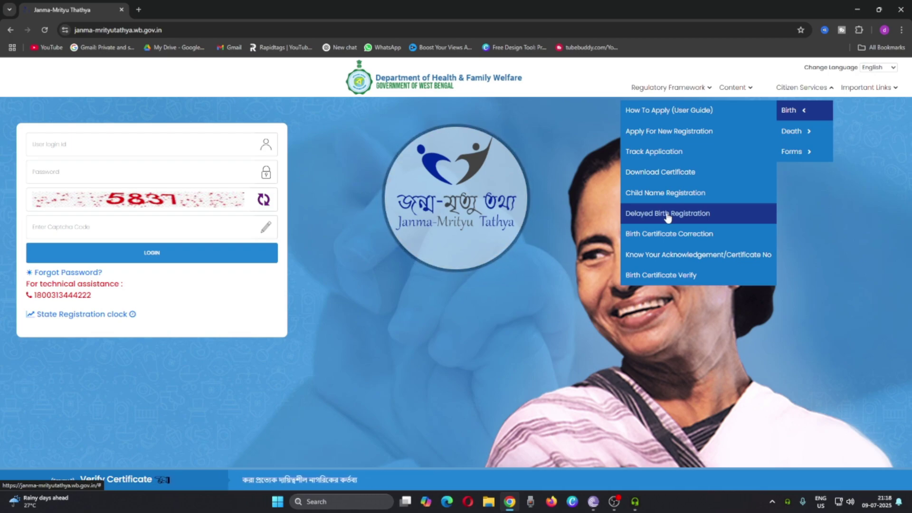
click(697, 213)
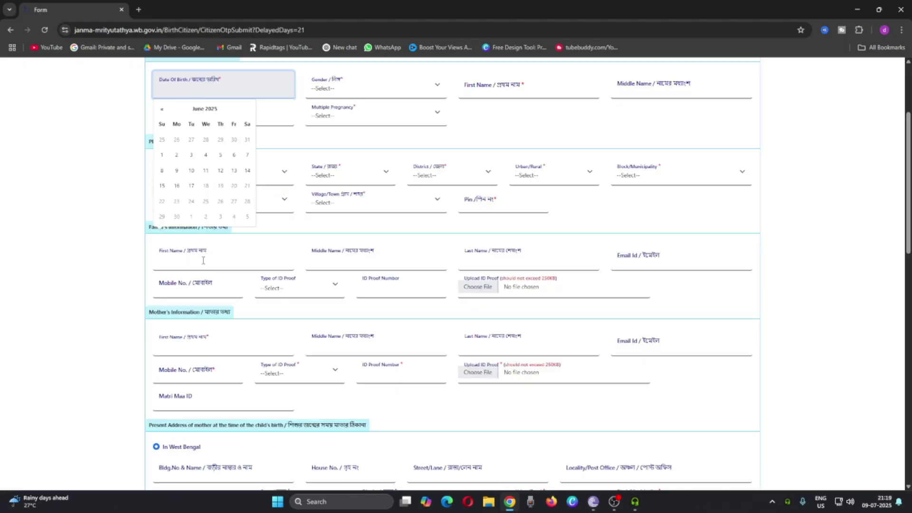
Step: Check which June 2025 dates can be selected in the Date of Birth calendar
click(302, 159)
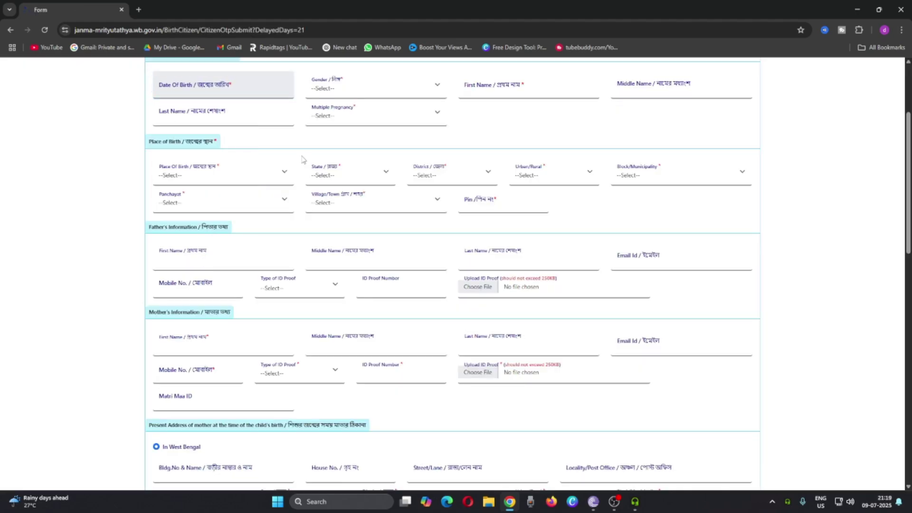
click(230, 90)
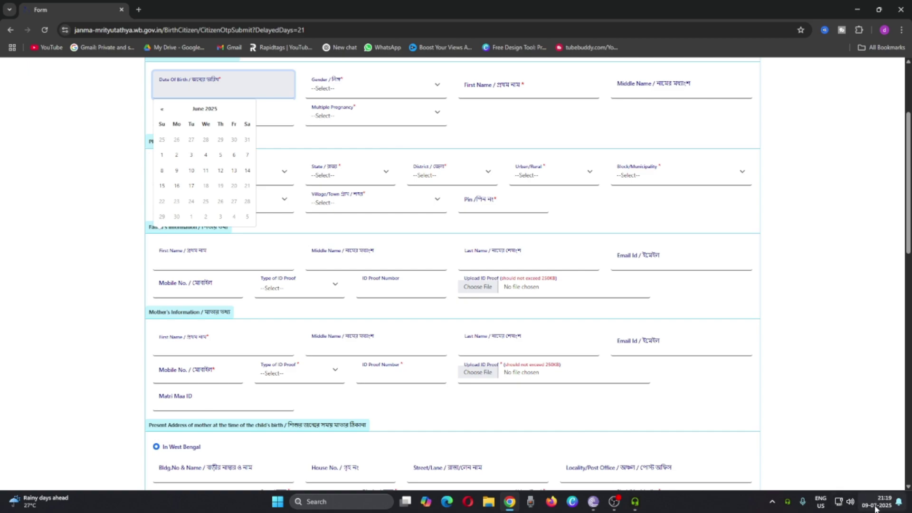
click(234, 195)
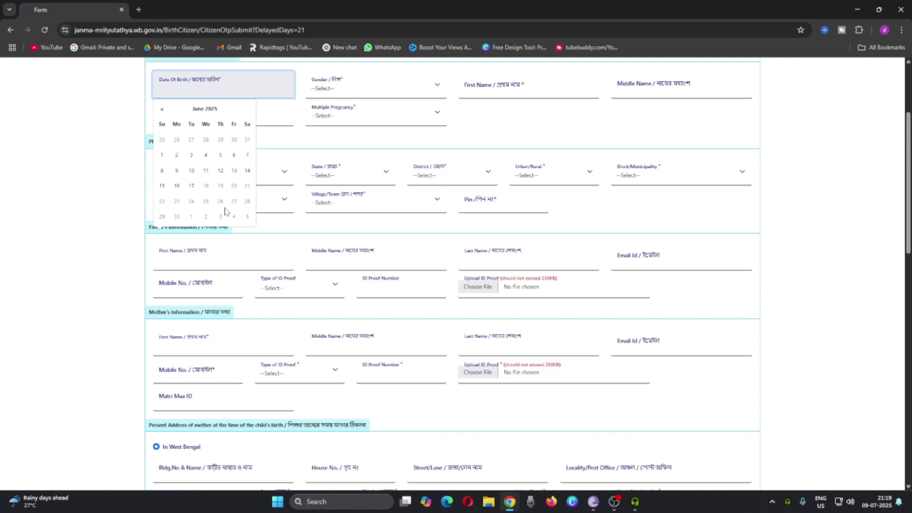
Step: Browse back through the calendar months and pick the child's date of birth in 2024
click(163, 111)
click(163, 111)
click(163, 111)
click(162, 111)
click(162, 111)
click(163, 111)
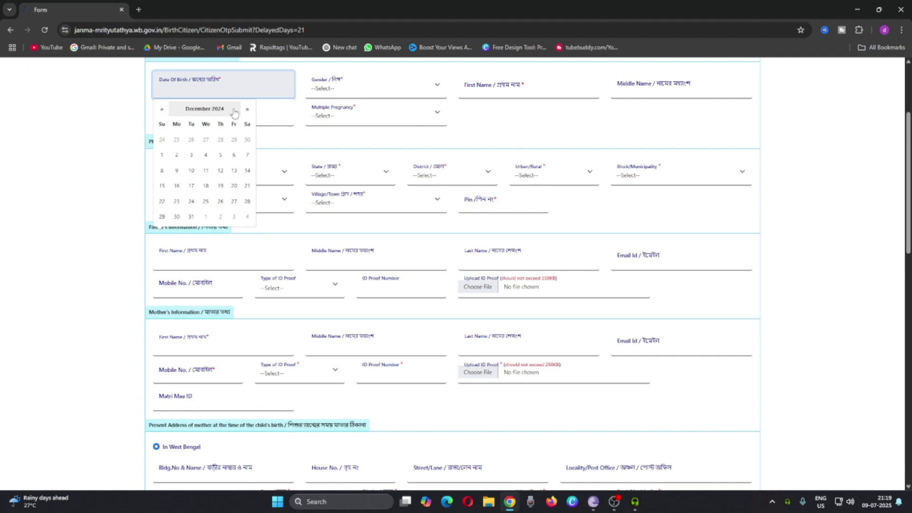
click(249, 111)
click(248, 111)
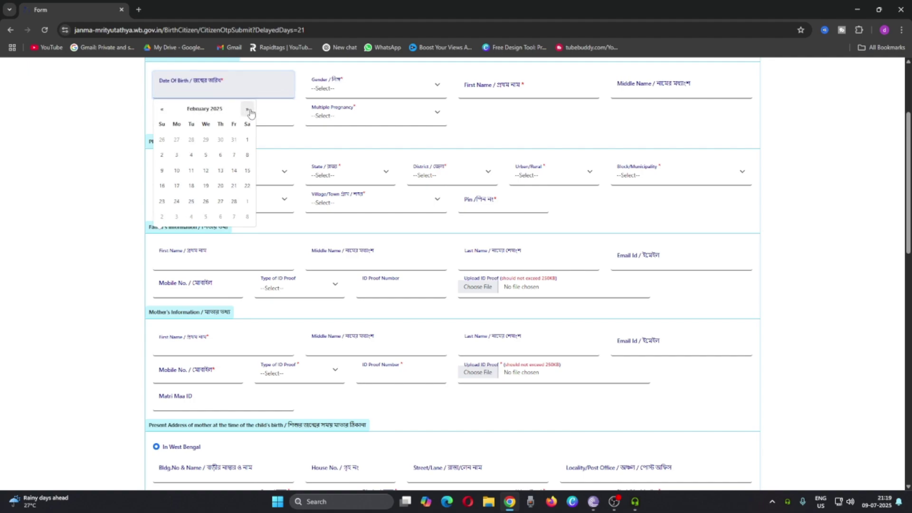
click(249, 111)
click(162, 110)
click(162, 110)
click(163, 111)
click(165, 109)
click(164, 109)
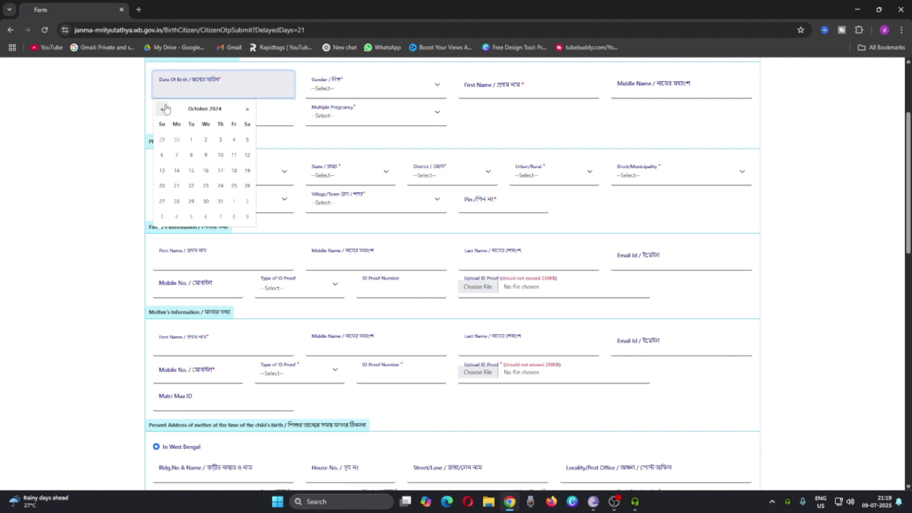
click(165, 108)
click(165, 108)
click(209, 162)
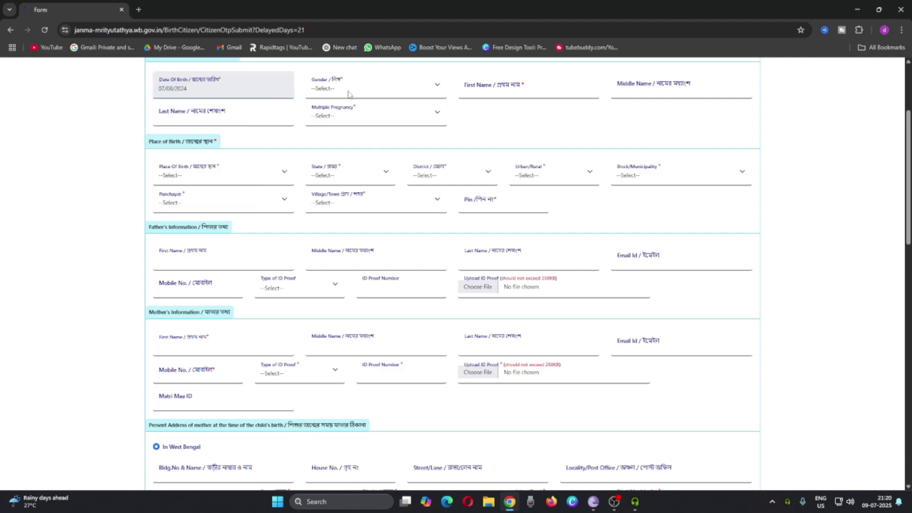
Step: Set the child's Multiple Pregnancy option to Single
click(357, 86)
click(357, 86)
key(Tab)
key(Tab)
key(Tab)
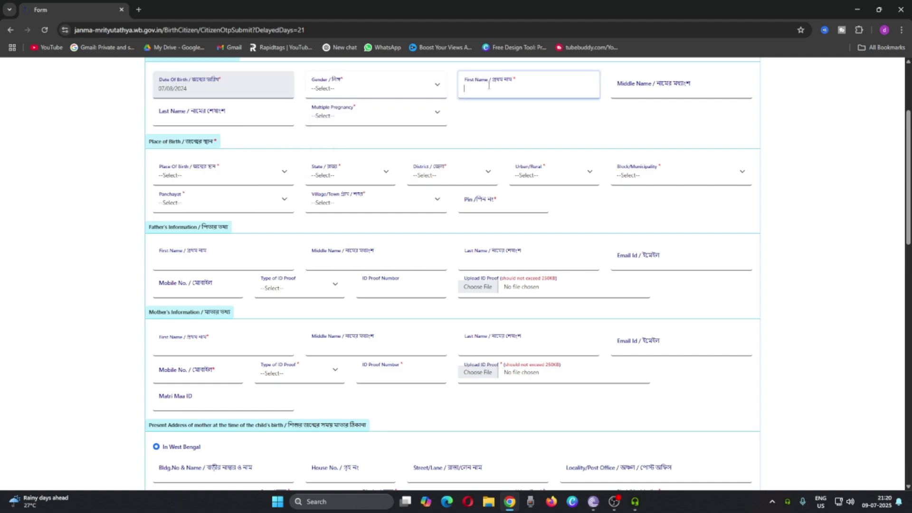
click(332, 116)
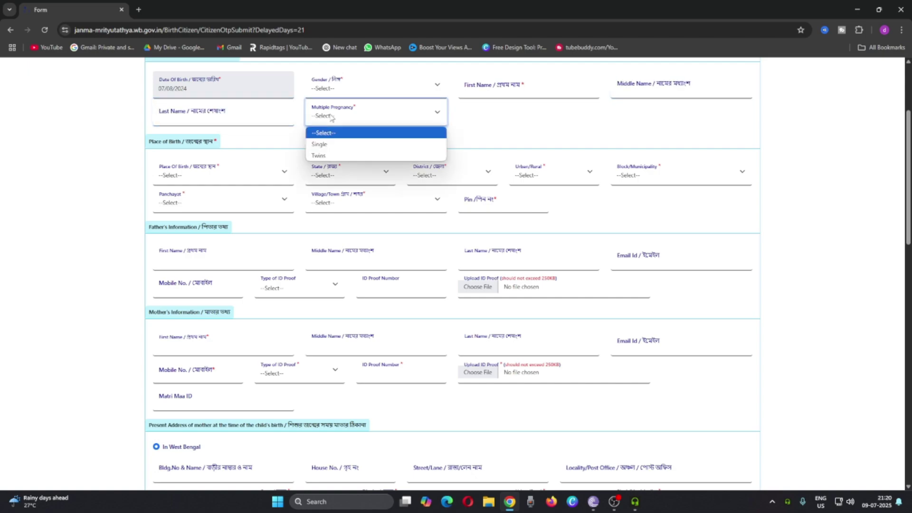
click(340, 144)
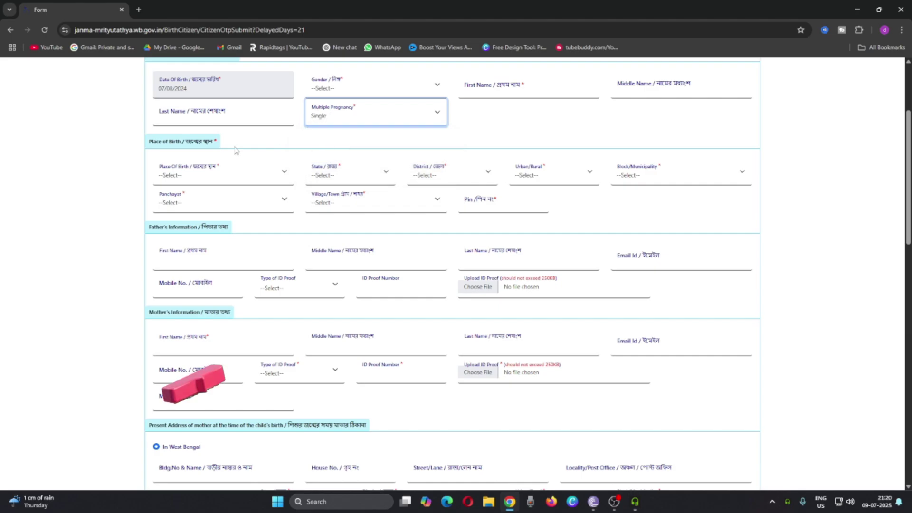
Step: Set the place of birth to Hospital, with West Bengal as the state and Kolkata as the district
scroll(212, 135, down, 3)
scroll(212, 134, up, 2)
click(212, 135)
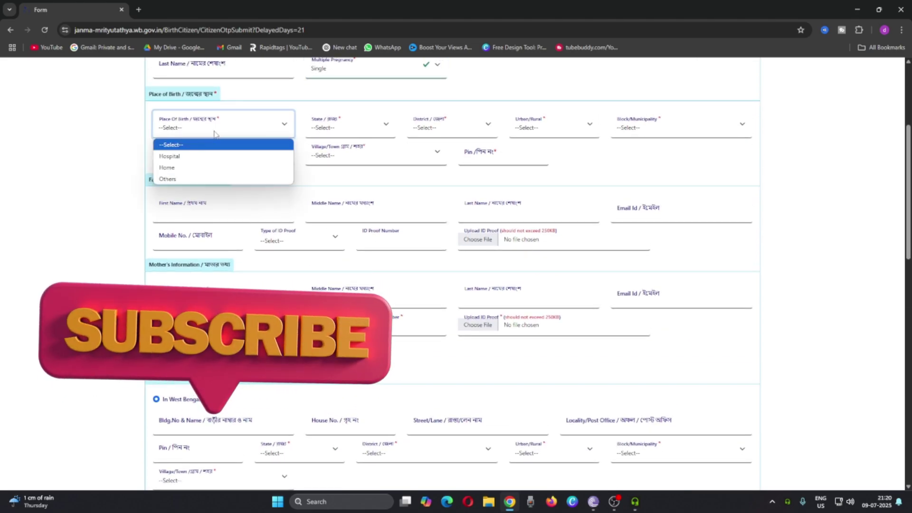
click(217, 156)
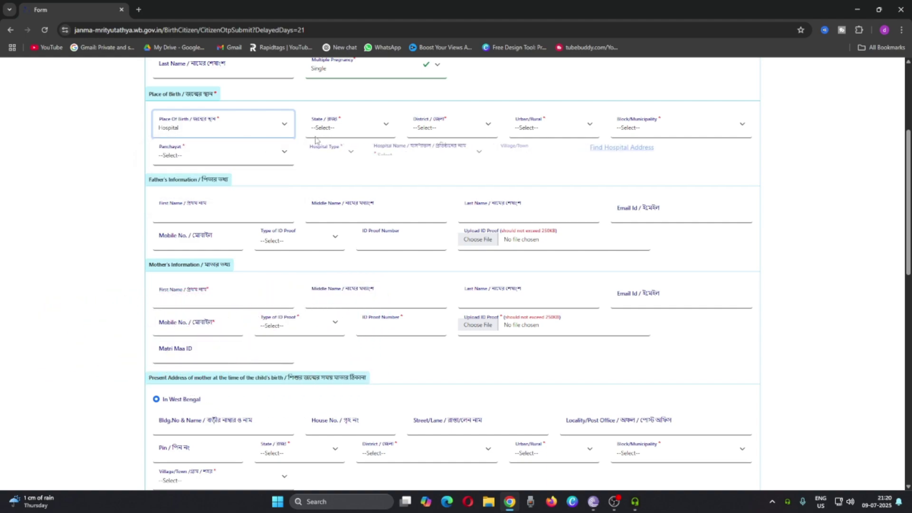
click(344, 128)
click(344, 153)
click(444, 130)
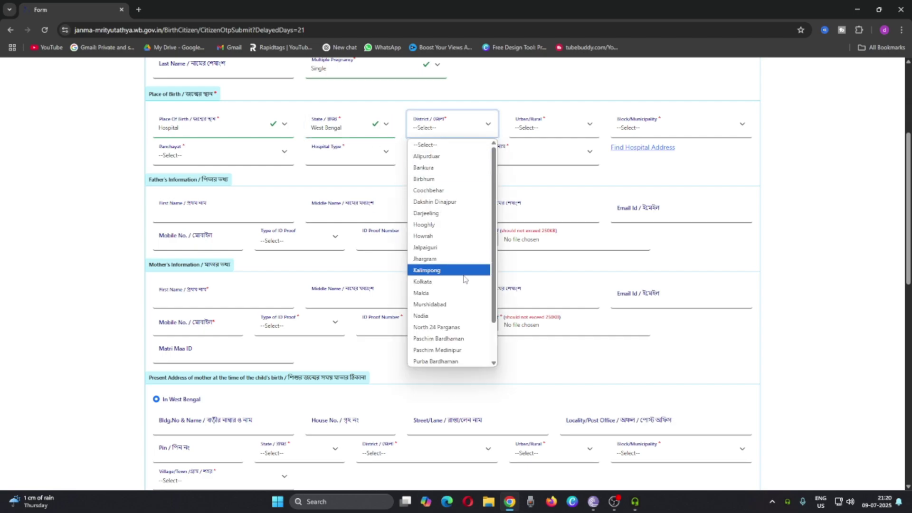
click(449, 293)
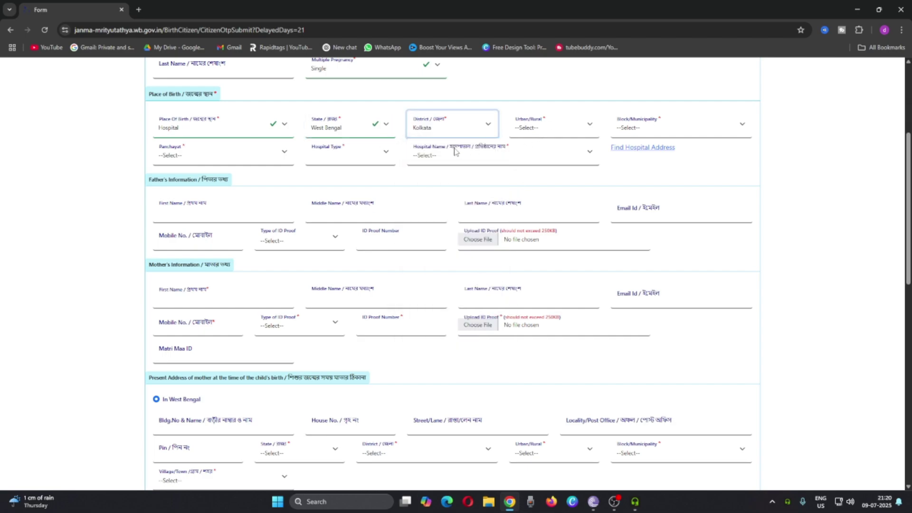
Step: Look at the available hospital types and change the place of birth to Home
click(385, 153)
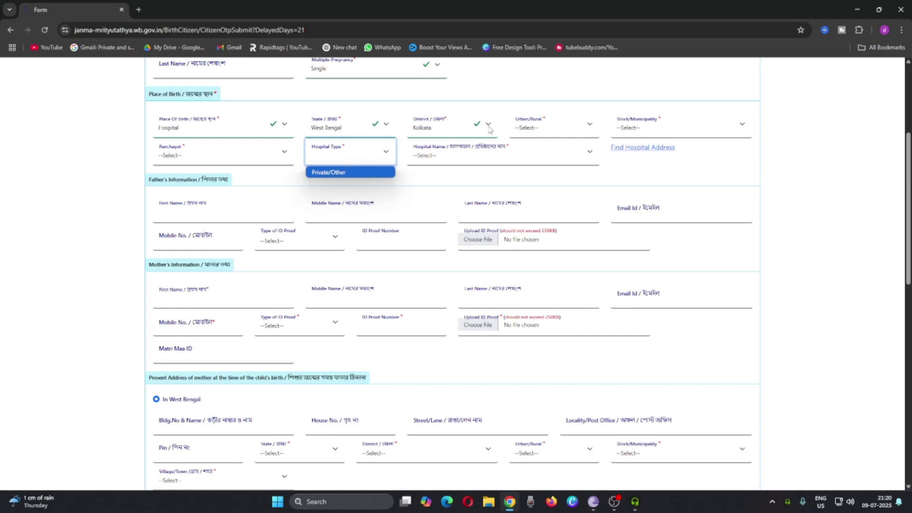
click(219, 127)
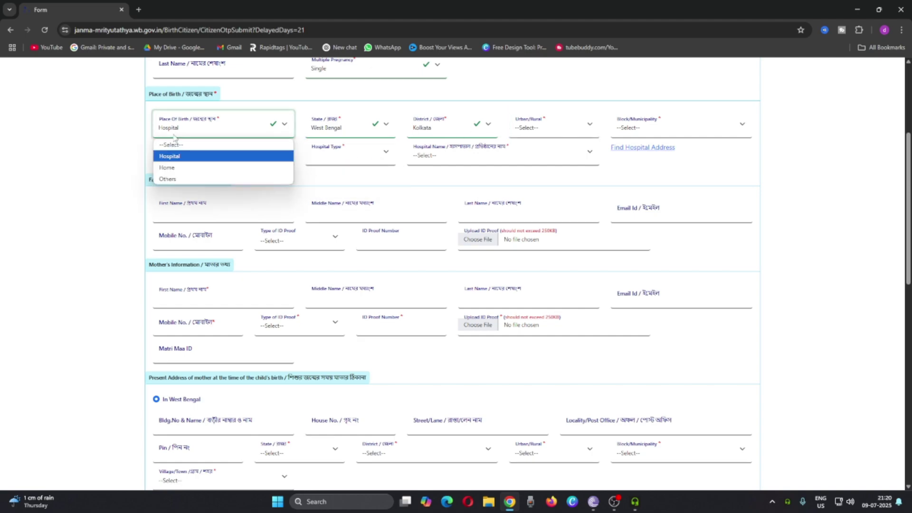
click(187, 168)
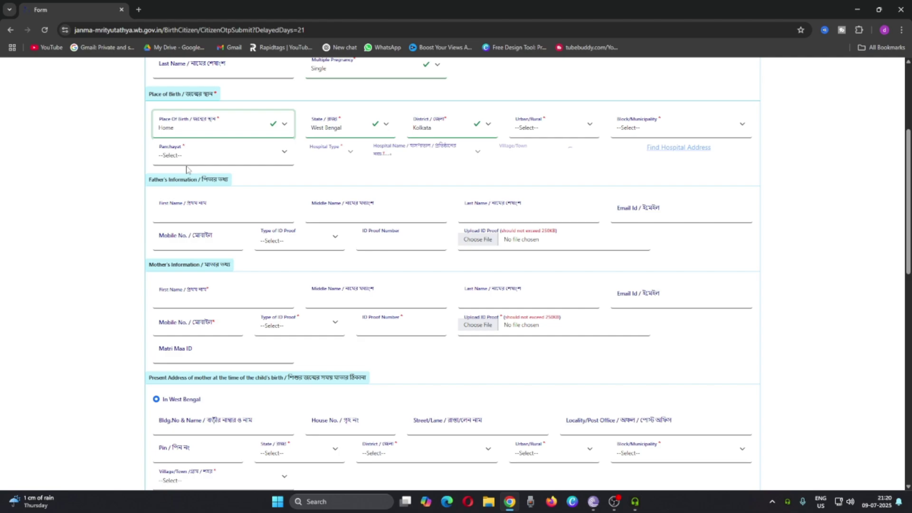
Step: Set the birthplace's Urban/Rural category to Block and check the Block/Municipality choices
click(584, 131)
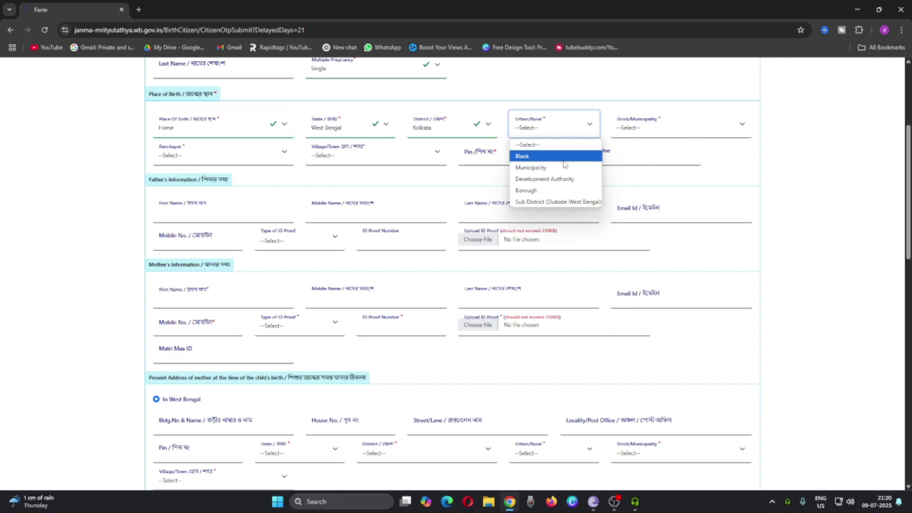
click(662, 136)
click(554, 126)
click(523, 156)
click(662, 135)
click(662, 136)
click(674, 131)
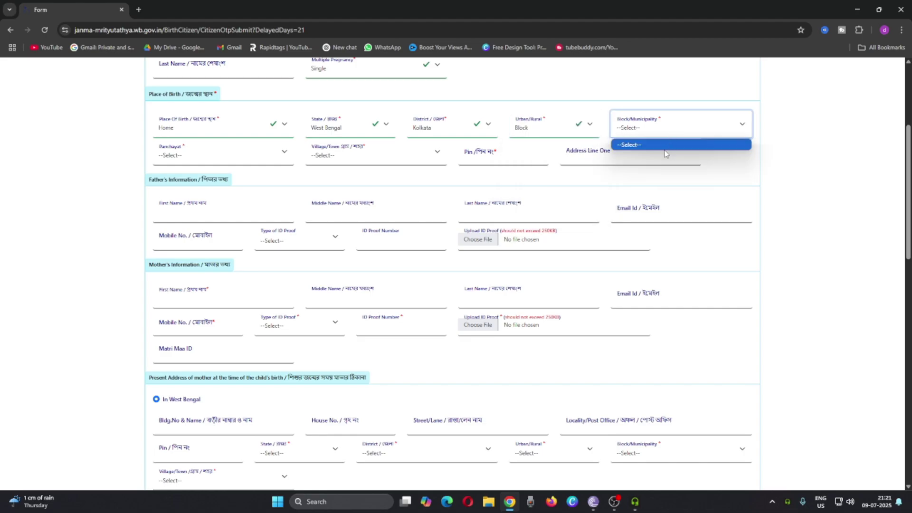
click(407, 149)
Step: Review the father's and mother's information fields, including the ID proof types offered for the mother
scroll(334, 131, down, 1)
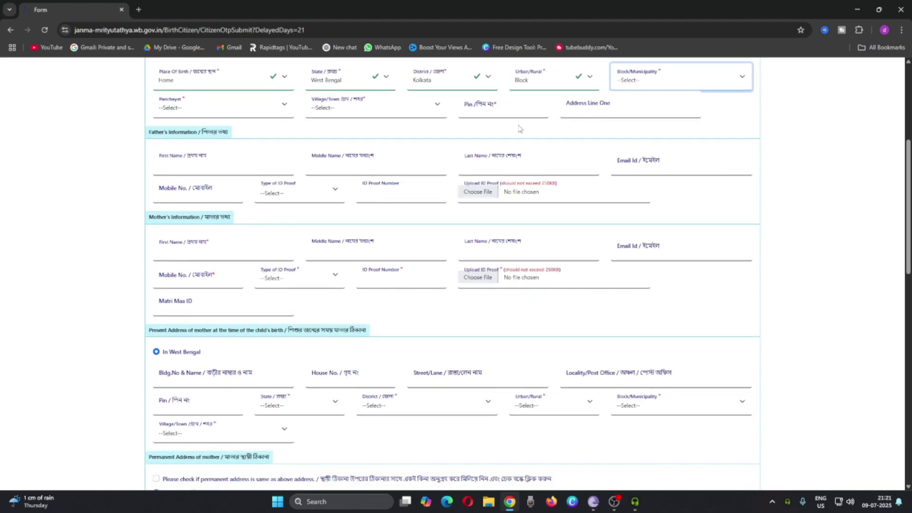
scroll(491, 115, down, 1)
scroll(194, 150, up, 1)
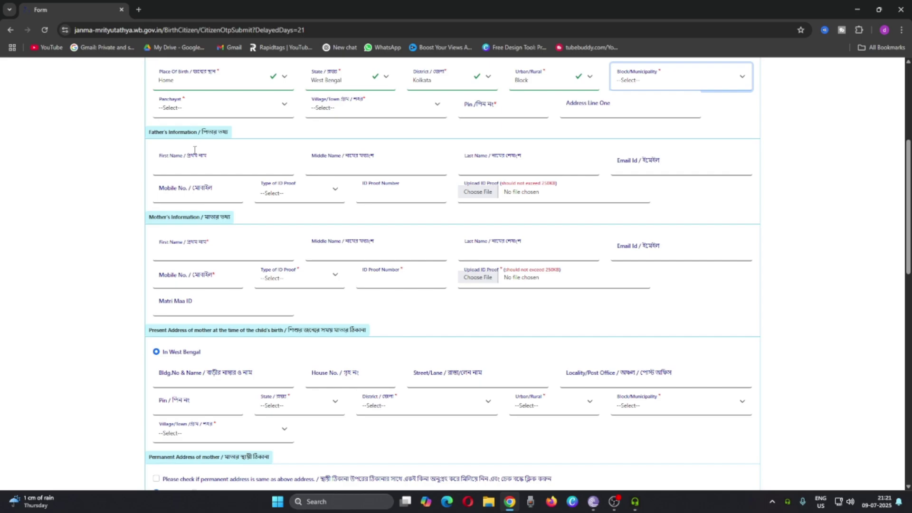
click(216, 164)
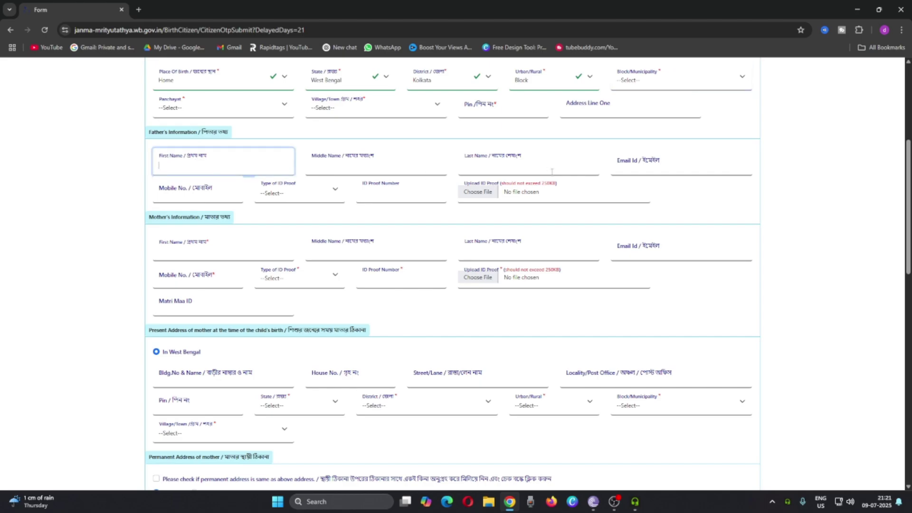
click(555, 171)
scroll(246, 227, down, 1)
click(237, 210)
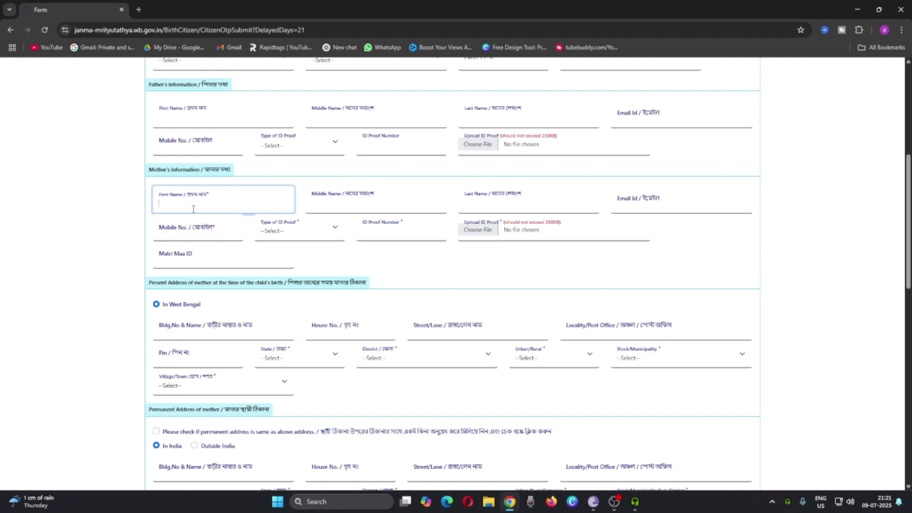
click(198, 231)
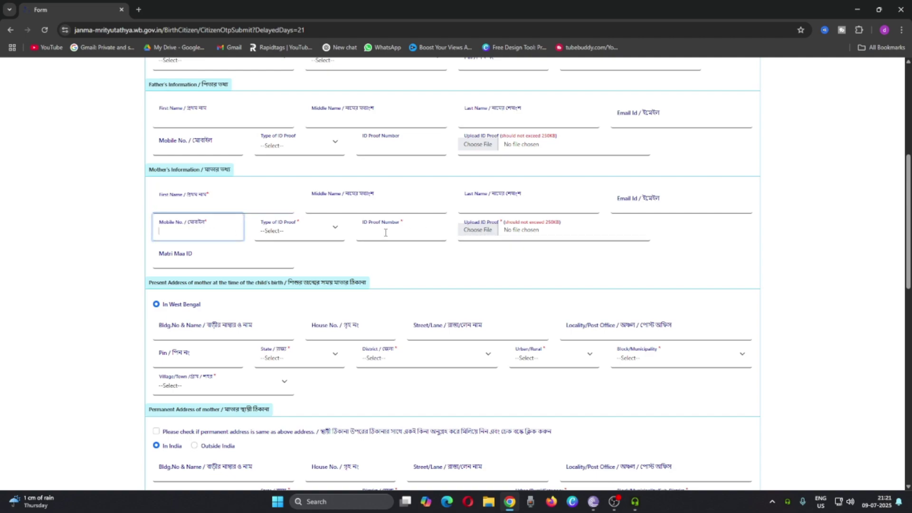
click(326, 237)
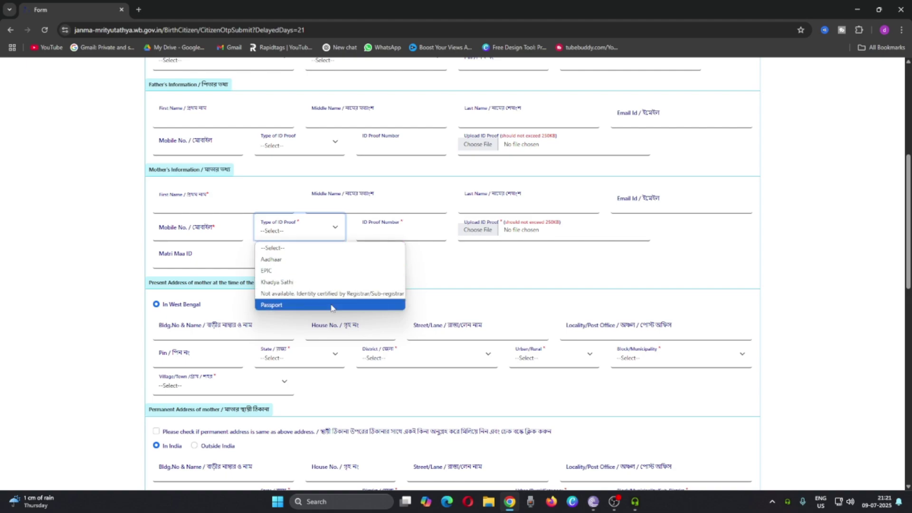
click(459, 255)
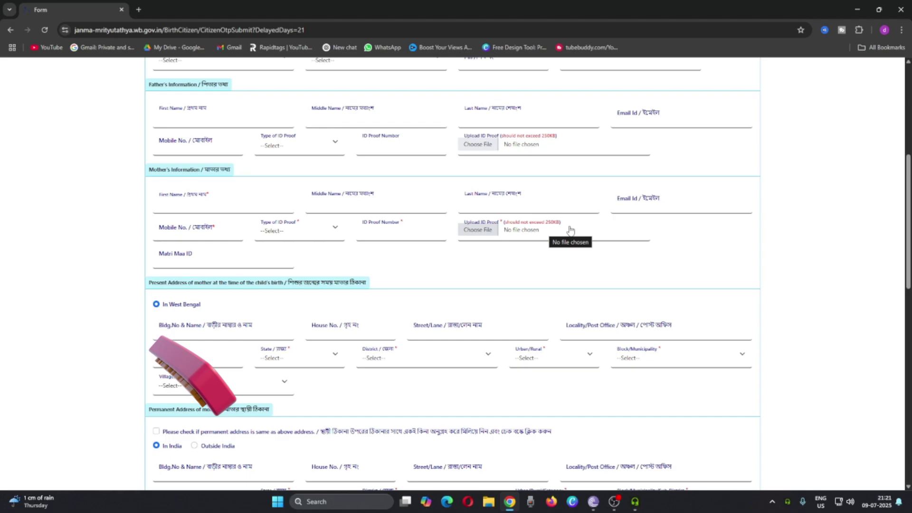
Step: Review the fields for the mother's present address at the child's birth, including the Urban/Rural choices
scroll(516, 237, down, 1)
scroll(185, 209, down, 3)
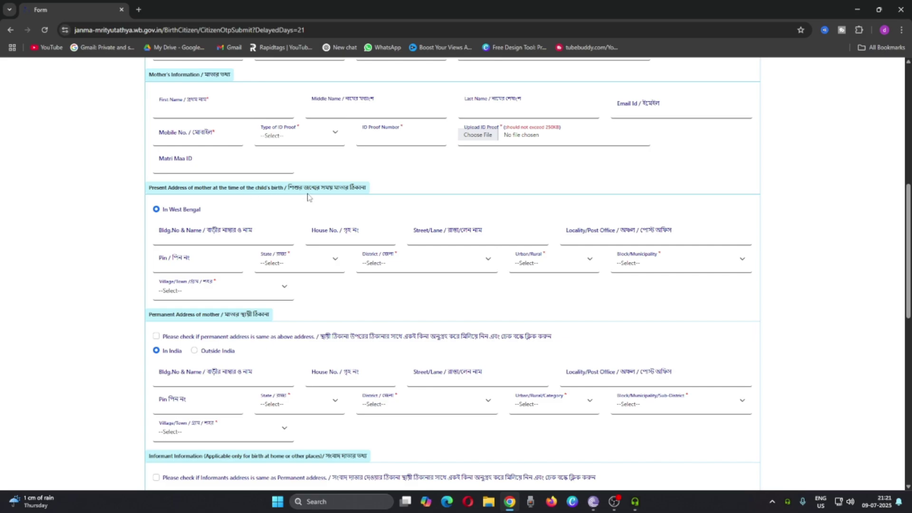
scroll(257, 221, down, 1)
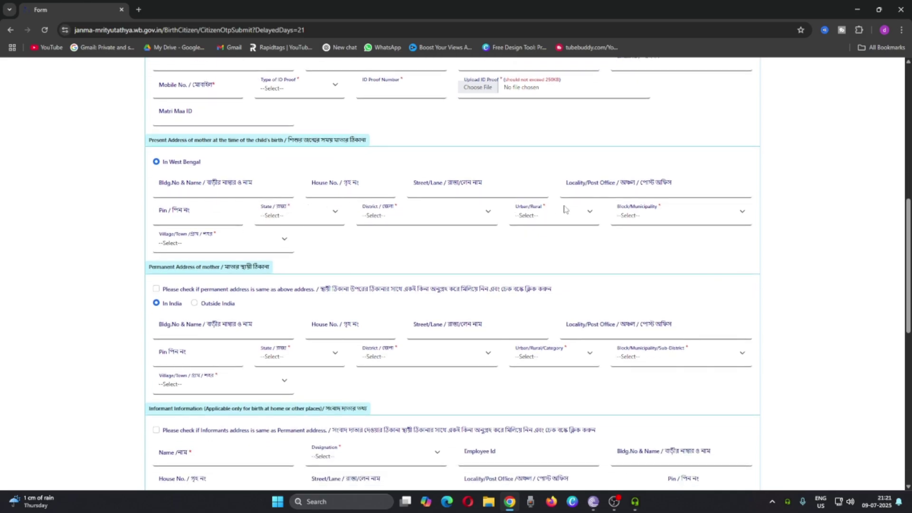
click(597, 192)
click(486, 192)
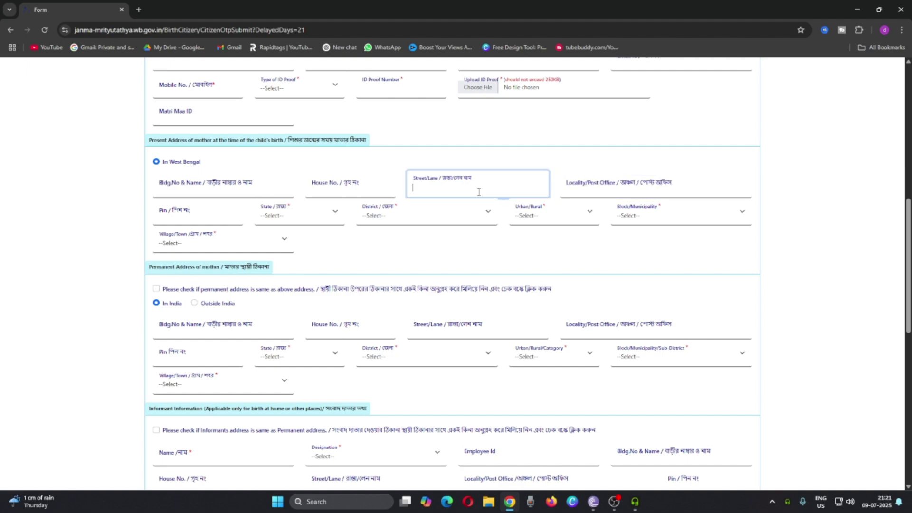
click(223, 215)
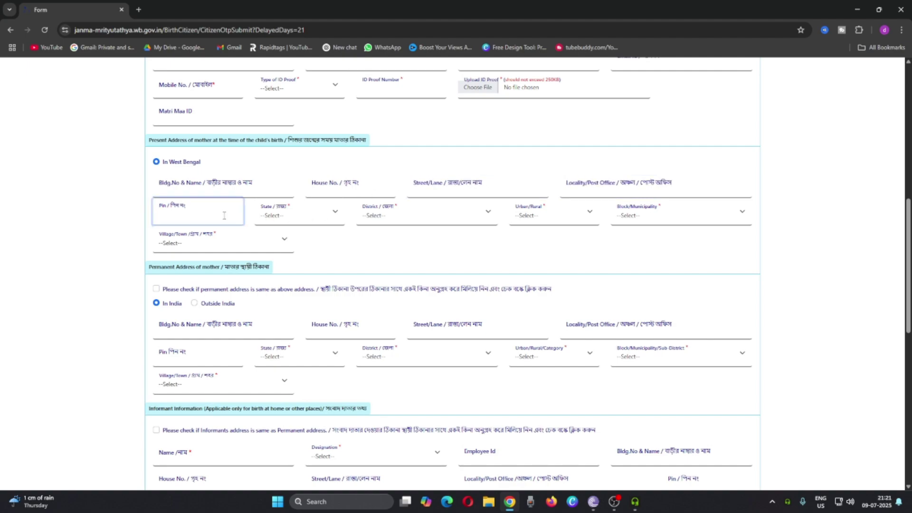
click(275, 217)
click(423, 232)
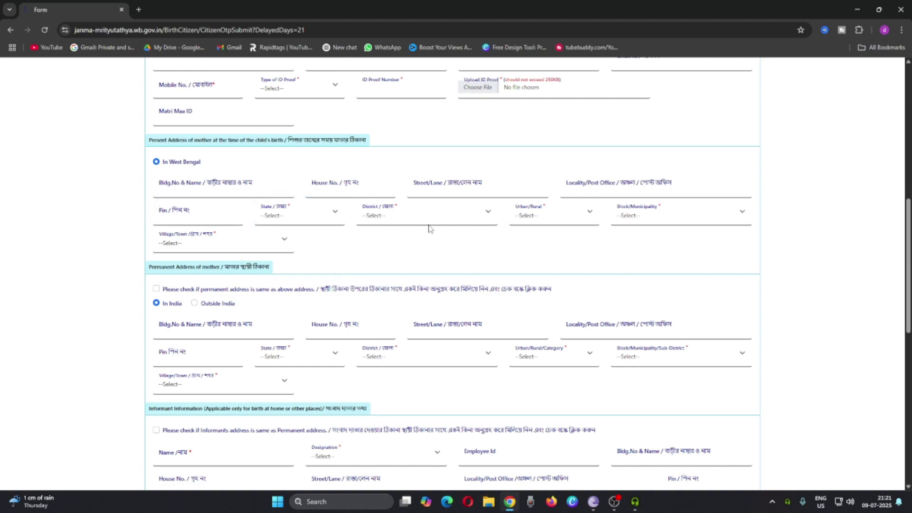
click(428, 218)
click(599, 219)
click(594, 216)
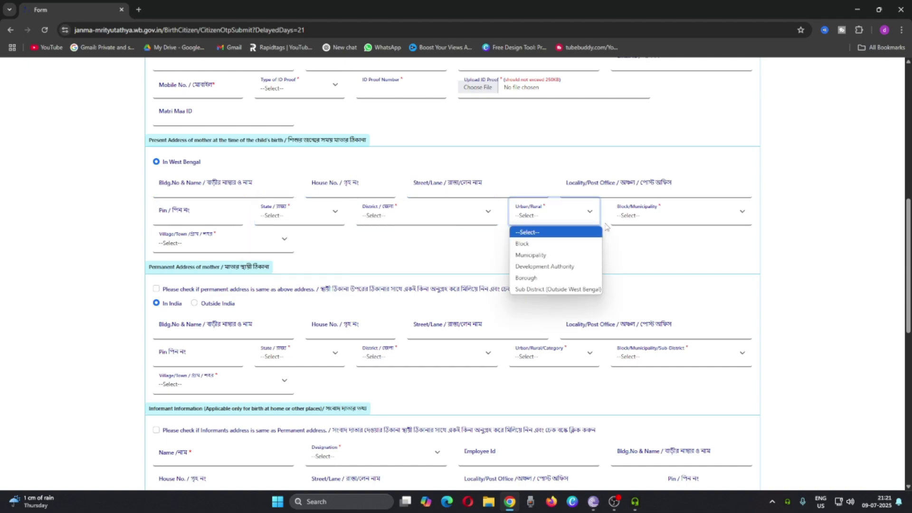
click(653, 252)
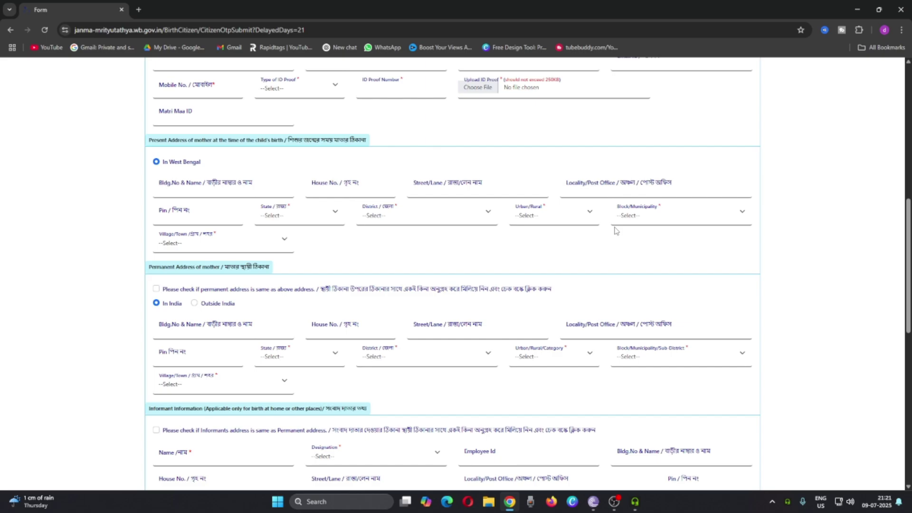
Step: Check the Block/Municipality and Village/Town choices of the mother's present address, and mark her permanent address as the same
click(682, 213)
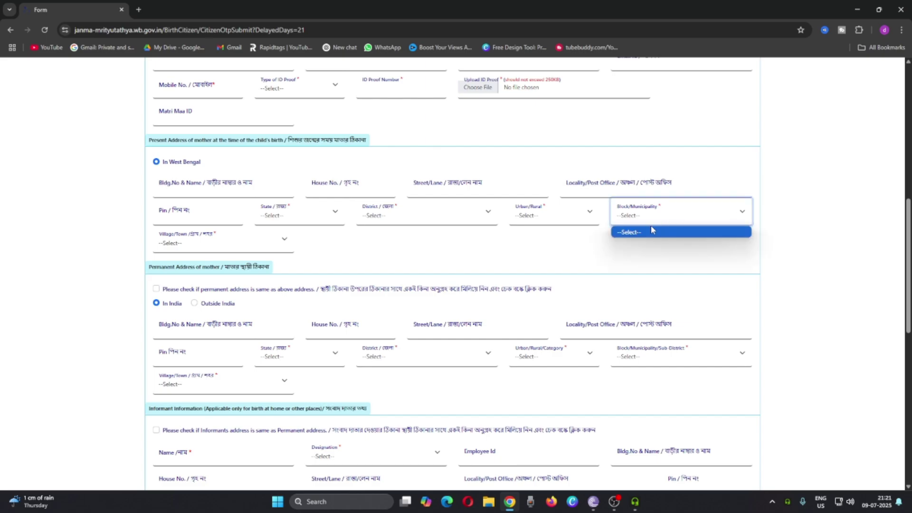
click(219, 241)
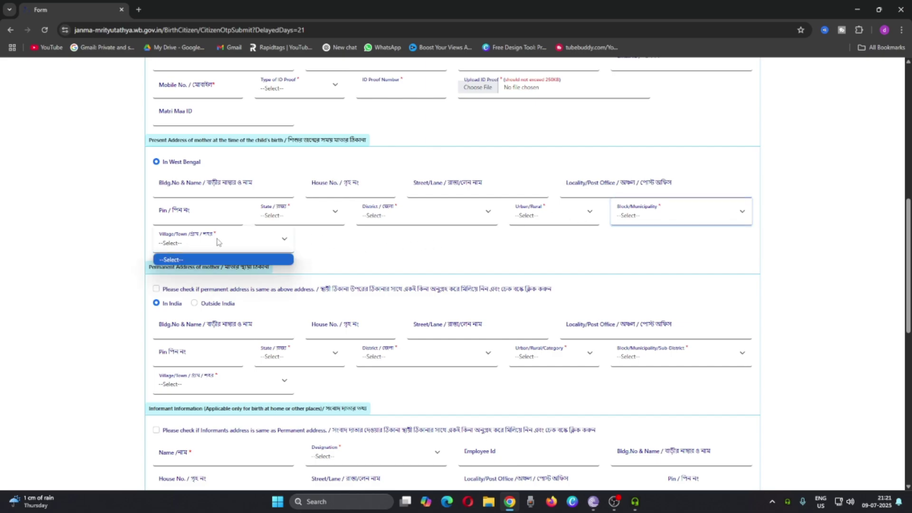
scroll(217, 242, down, 1)
click(295, 224)
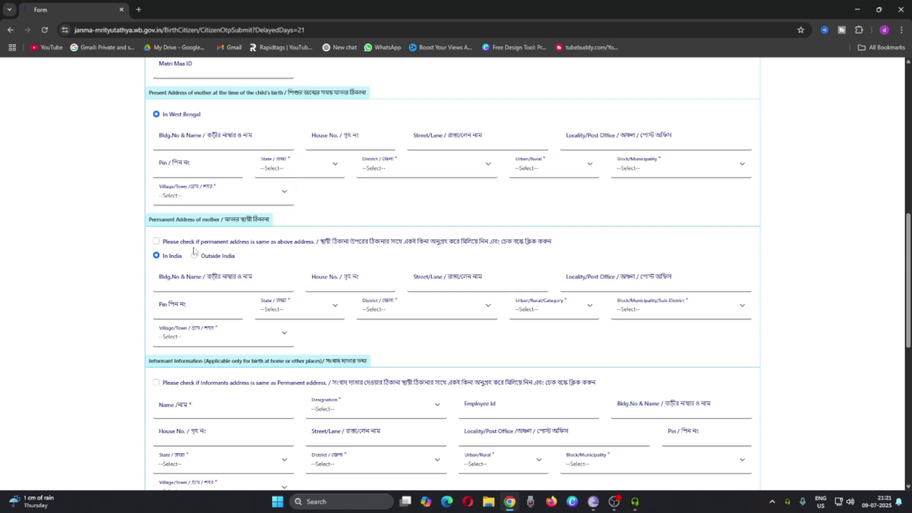
click(156, 243)
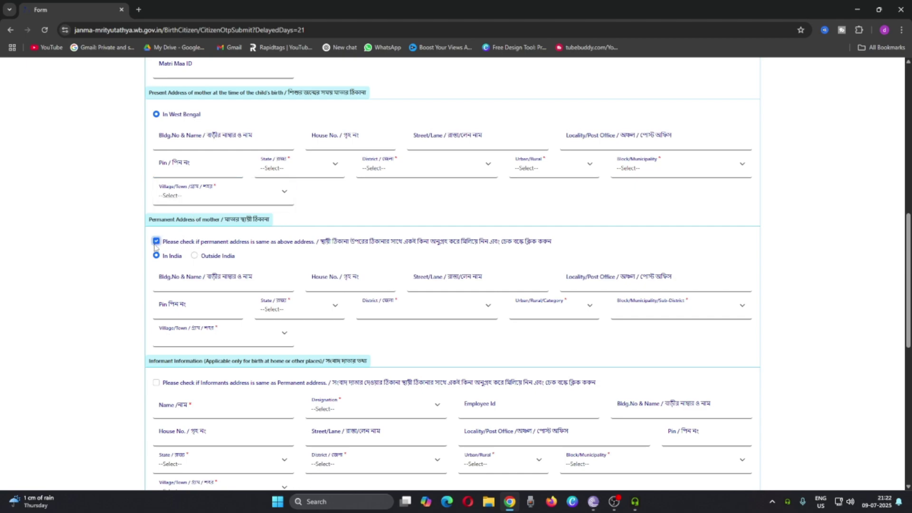
Step: Look over the informant section, and switch the place of birth to a hospital birth, for which informant details do not apply
scroll(159, 247, down, 3)
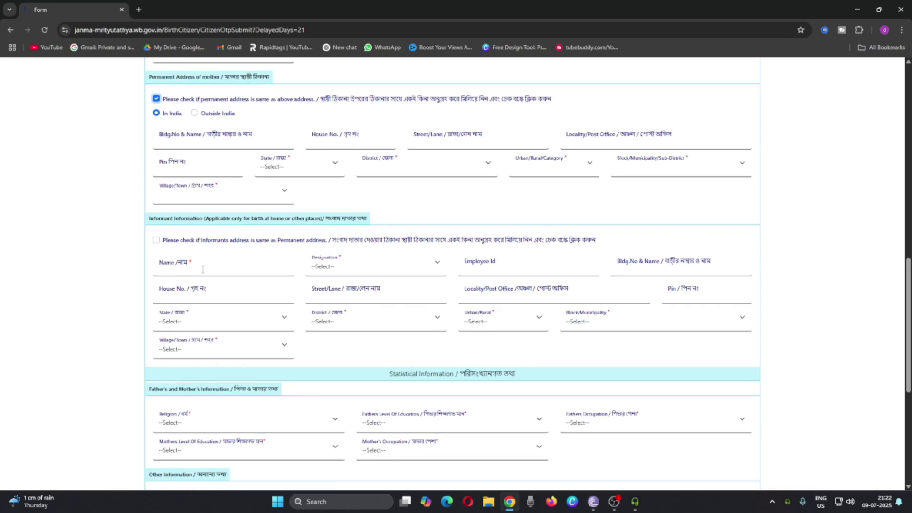
scroll(203, 269, up, 10)
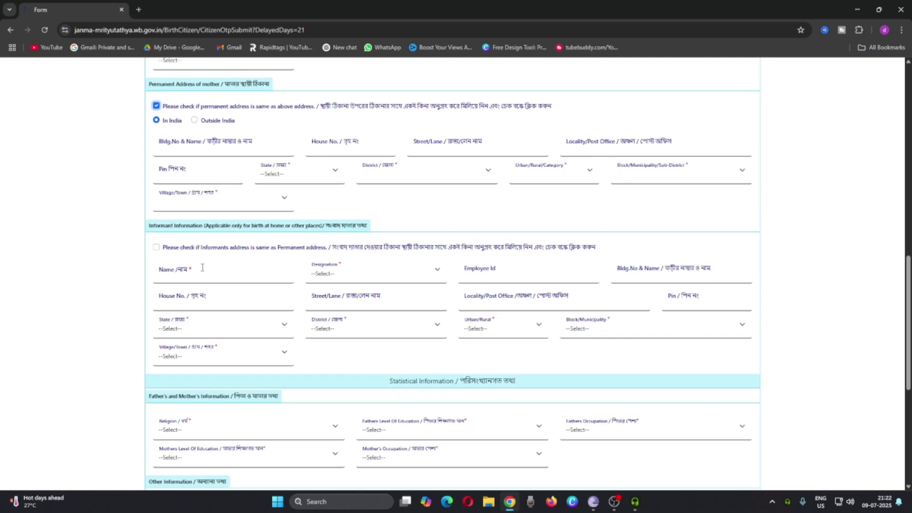
scroll(206, 263, up, 1)
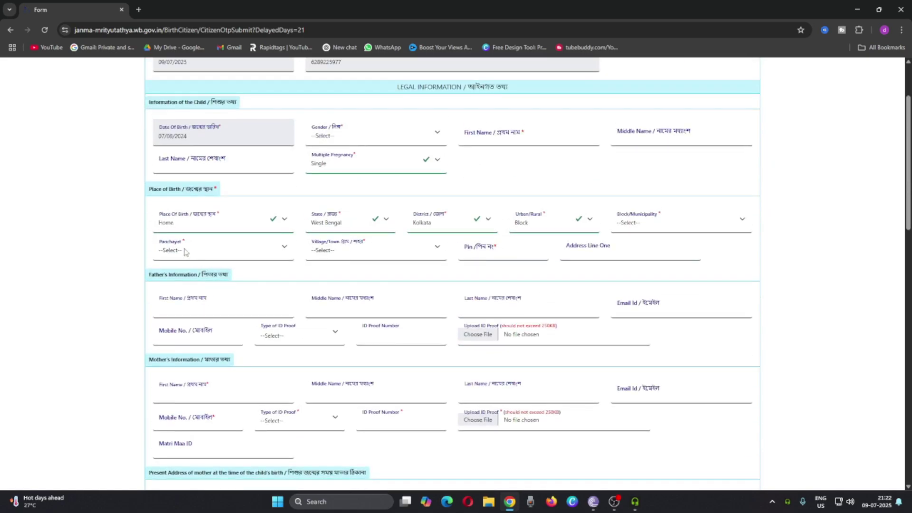
click(223, 221)
click(209, 251)
scroll(204, 257, down, 11)
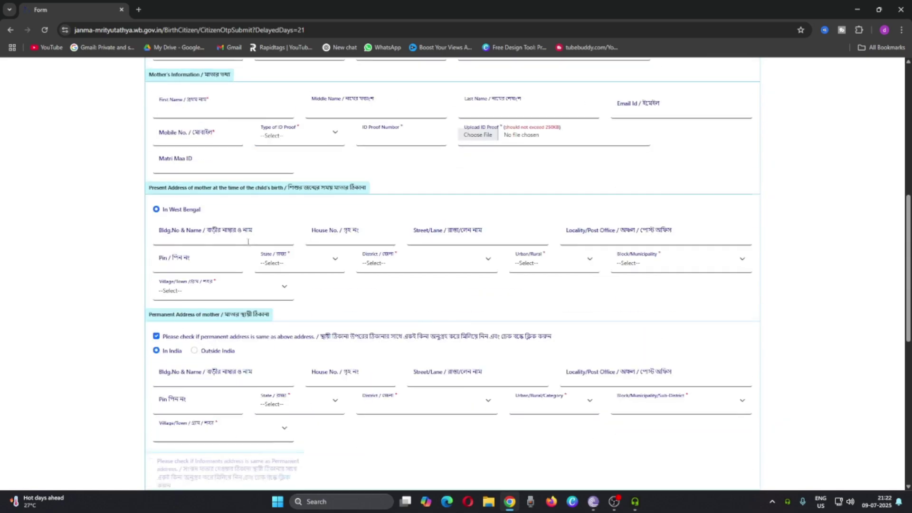
scroll(215, 231, up, 1)
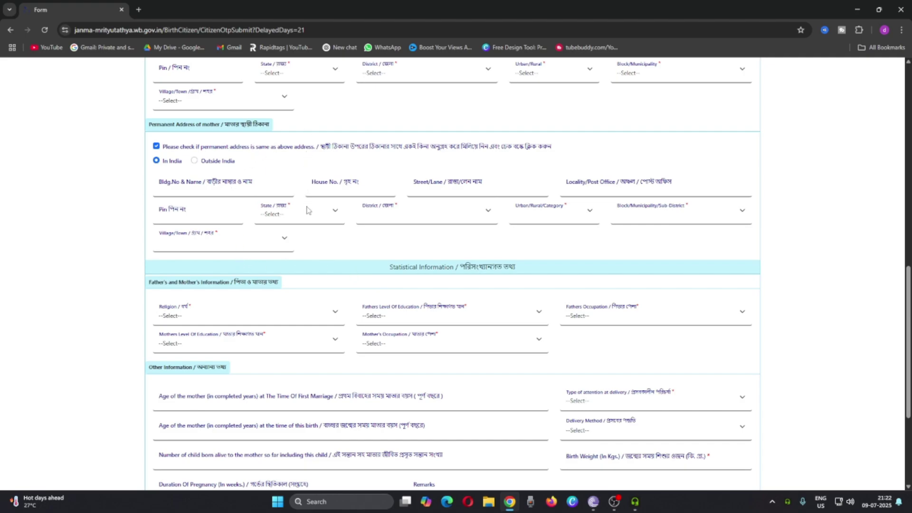
Step: Examine the choices offered for religion, the father's education and occupation, and the mother's level of education
scroll(307, 214, down, 1)
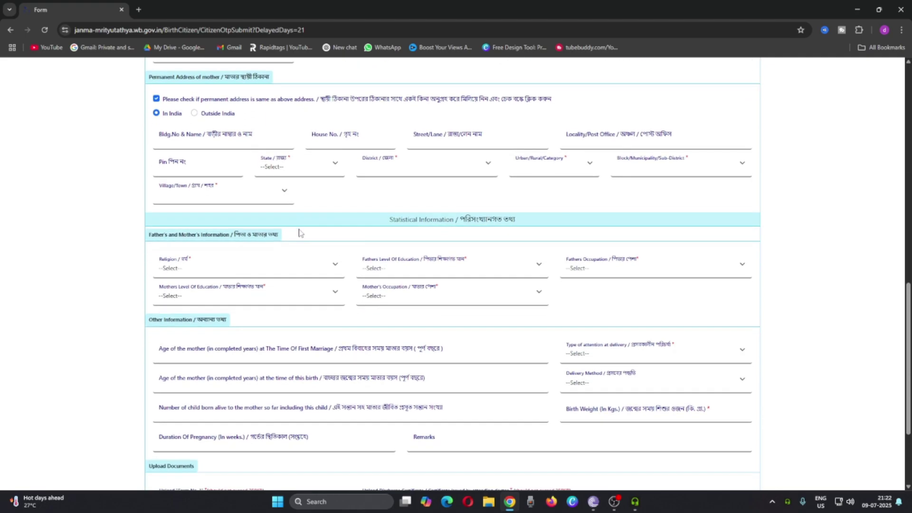
click(241, 275)
click(242, 273)
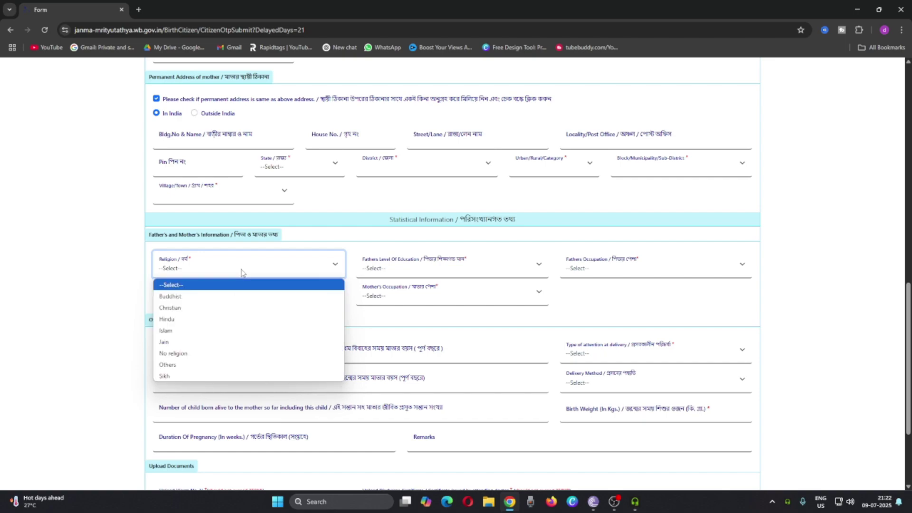
click(300, 269)
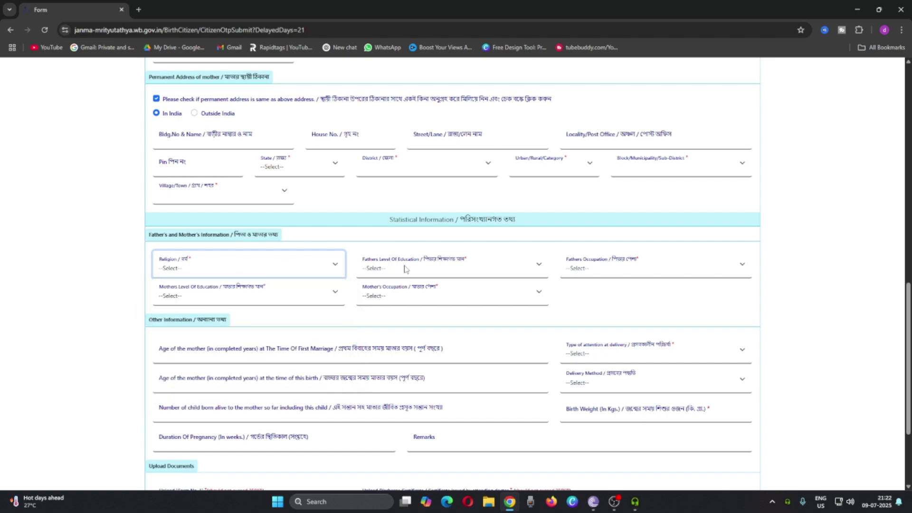
click(406, 269)
click(408, 270)
click(680, 270)
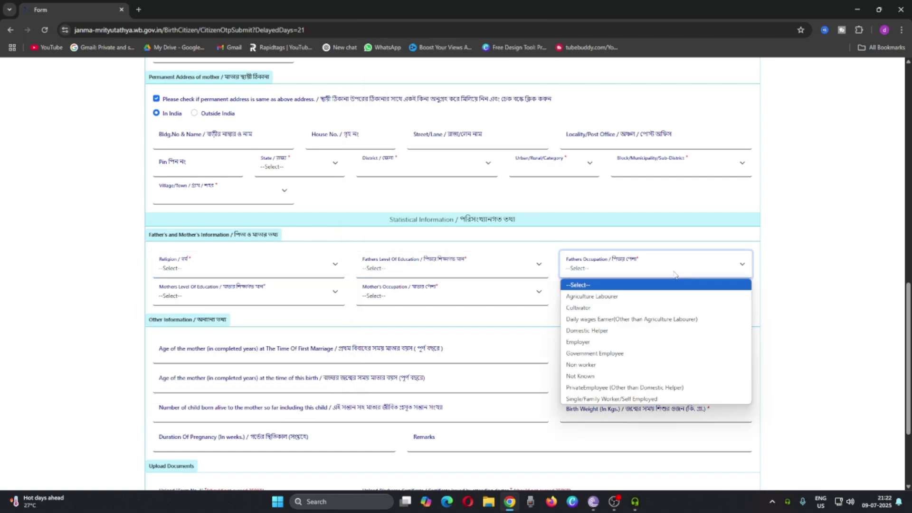
scroll(330, 315, down, 1)
click(335, 245)
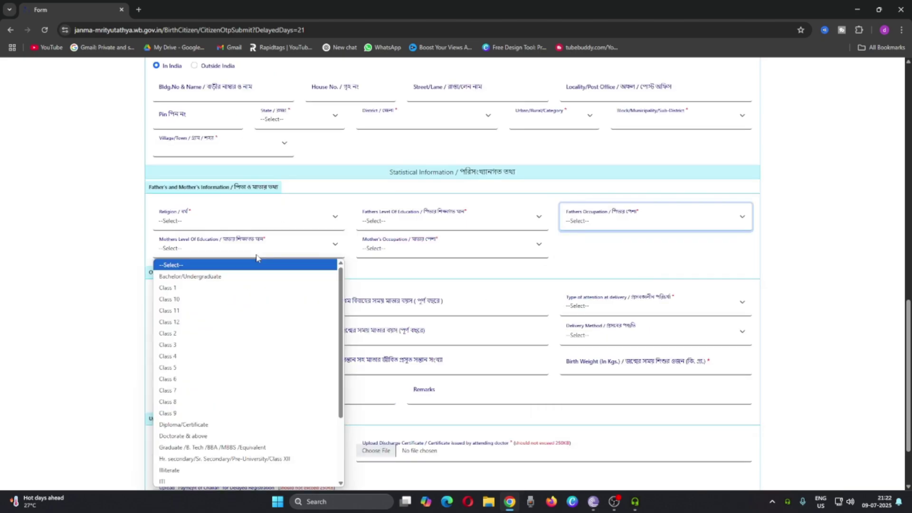
click(388, 280)
Step: Review the mother's age, live births, pregnancy duration and birth weight fields, including the choices for type of attention at delivery
scroll(388, 279, down, 2)
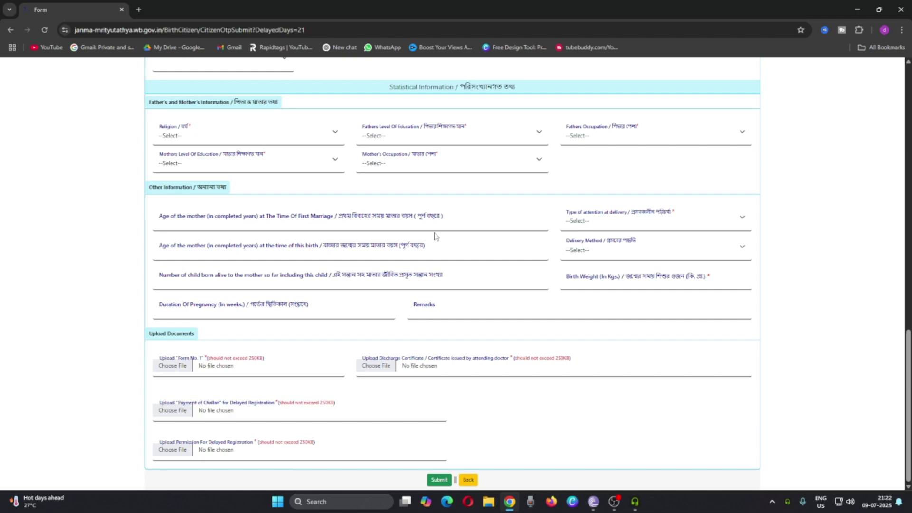
click(403, 226)
click(391, 252)
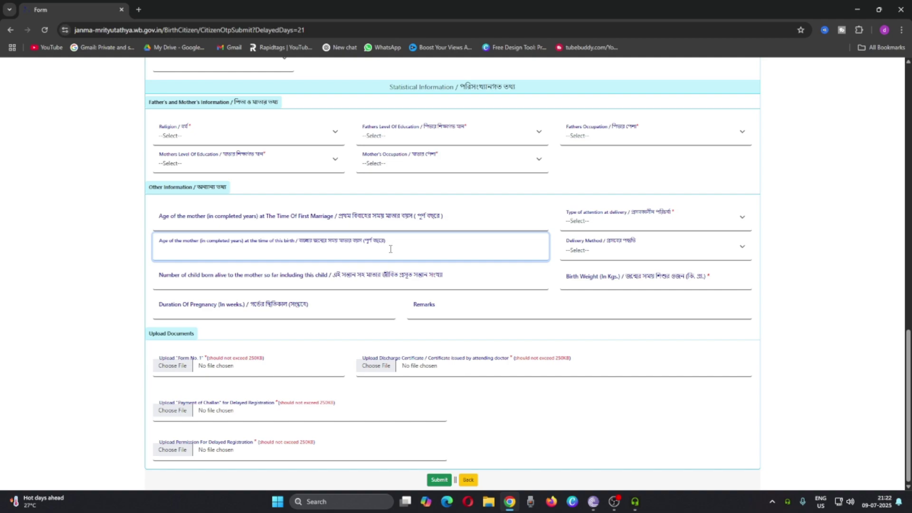
click(402, 276)
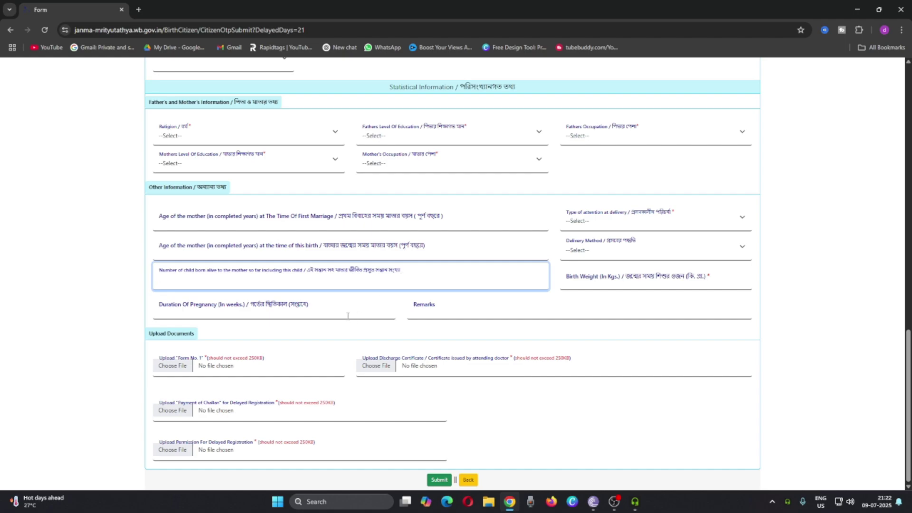
click(328, 309)
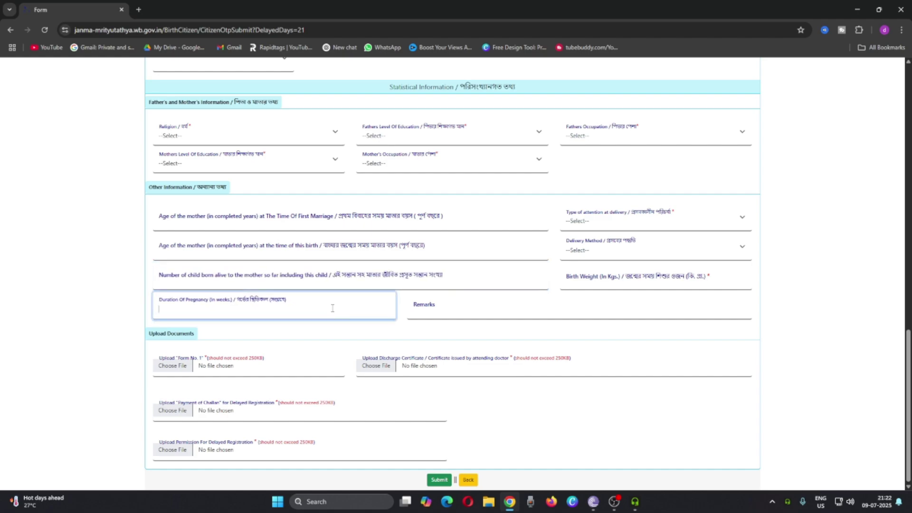
click(676, 221)
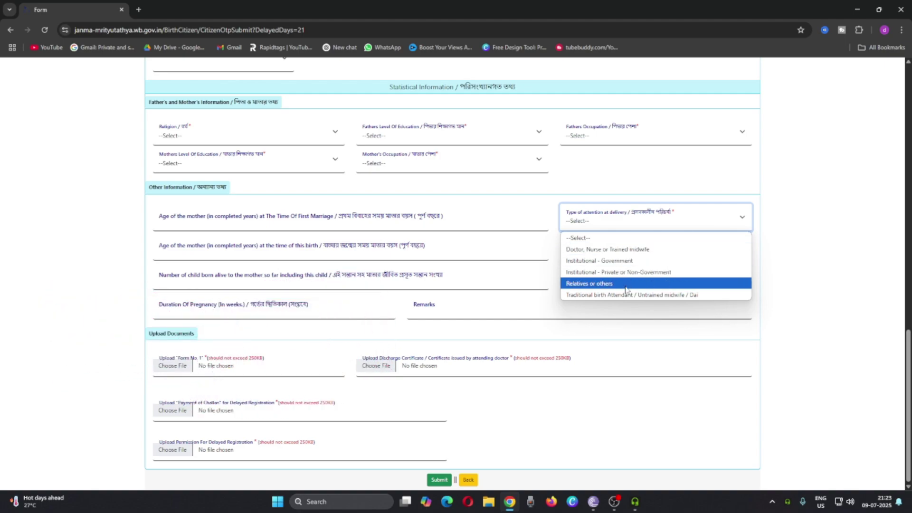
click(634, 221)
click(606, 279)
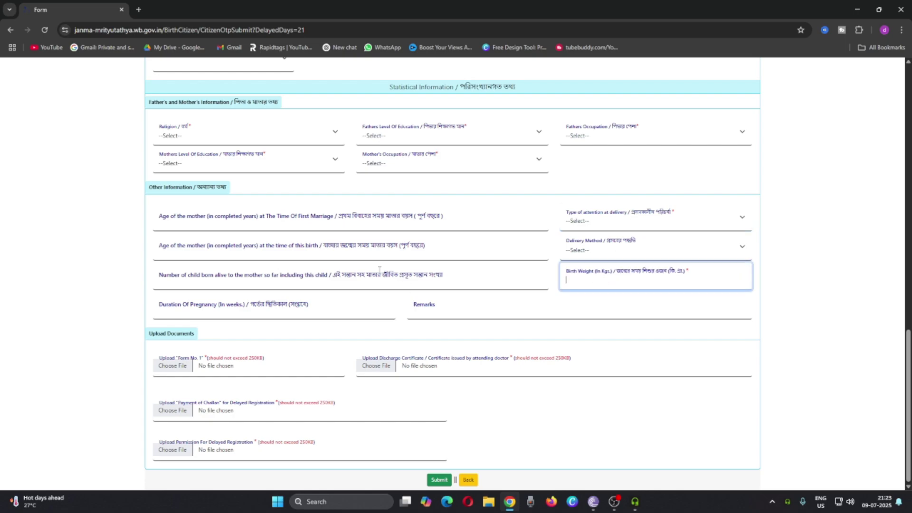
click(769, 367)
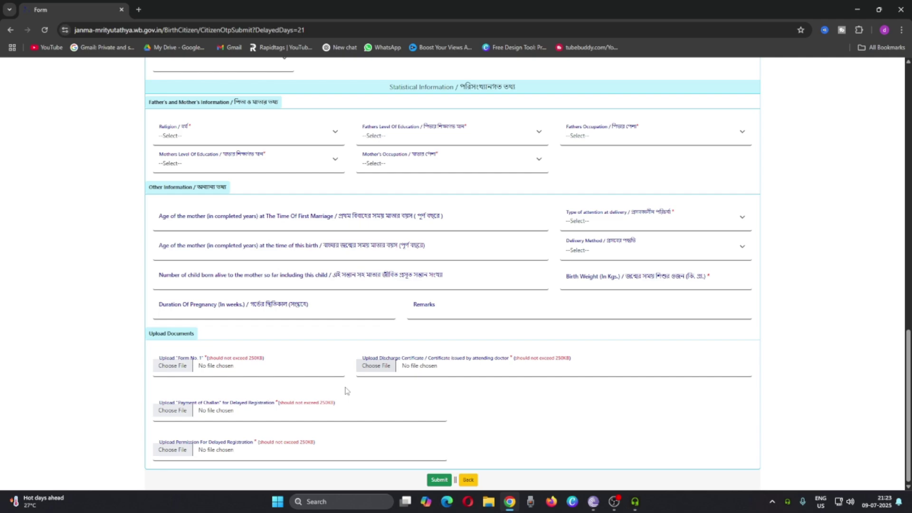